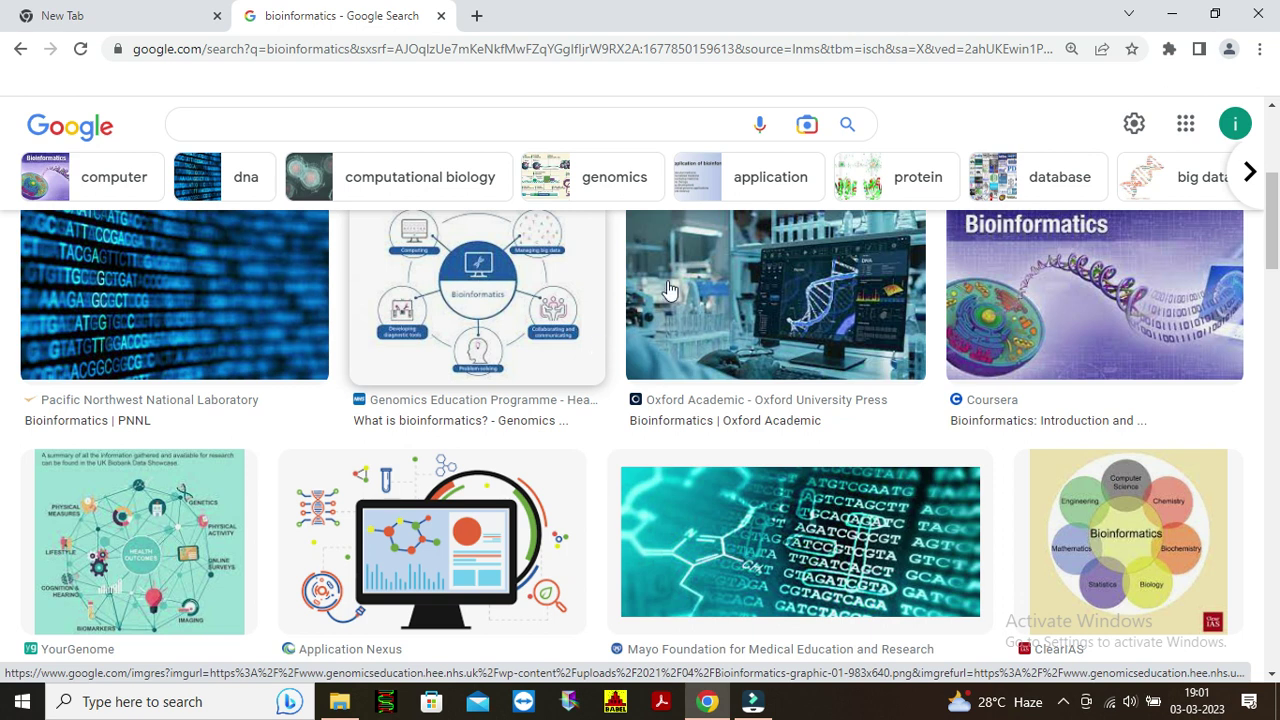
- Search for "disulfide by design 2.0" in a new browser tab and open the Wayne State University Disulfide by Design site
left_click(477, 17)
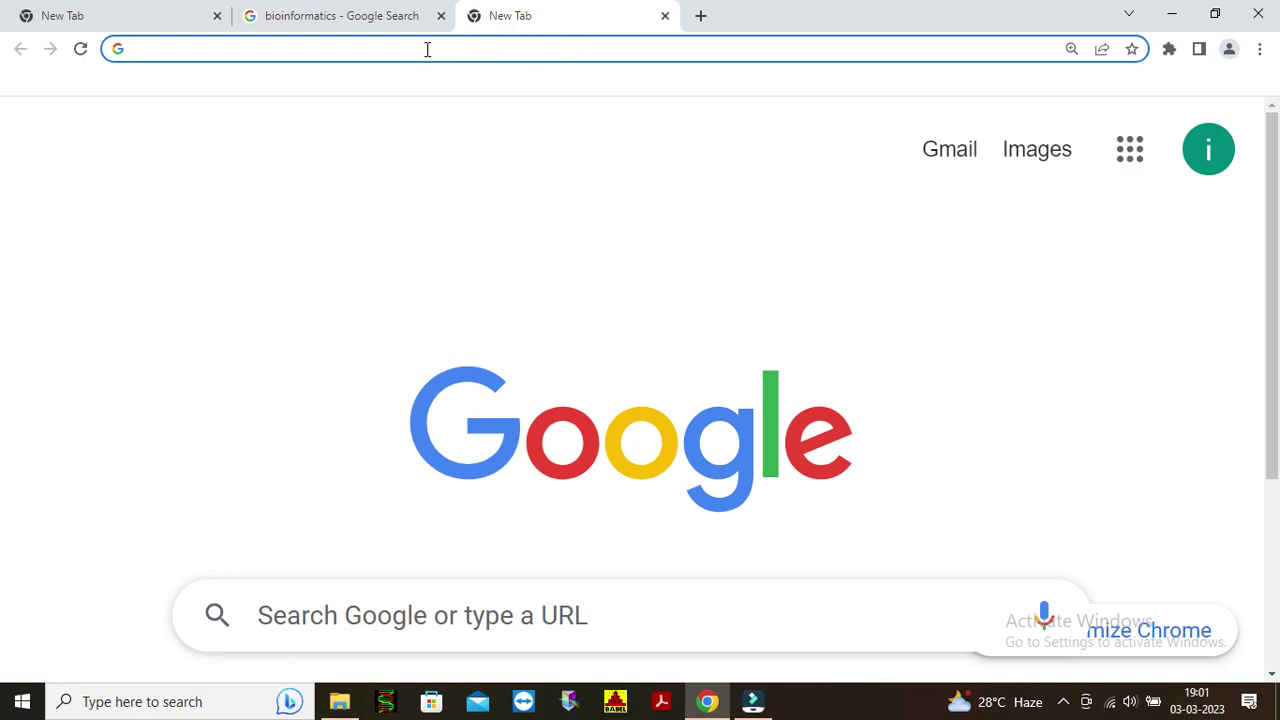
left_click(362, 45)
left_click(362, 45)
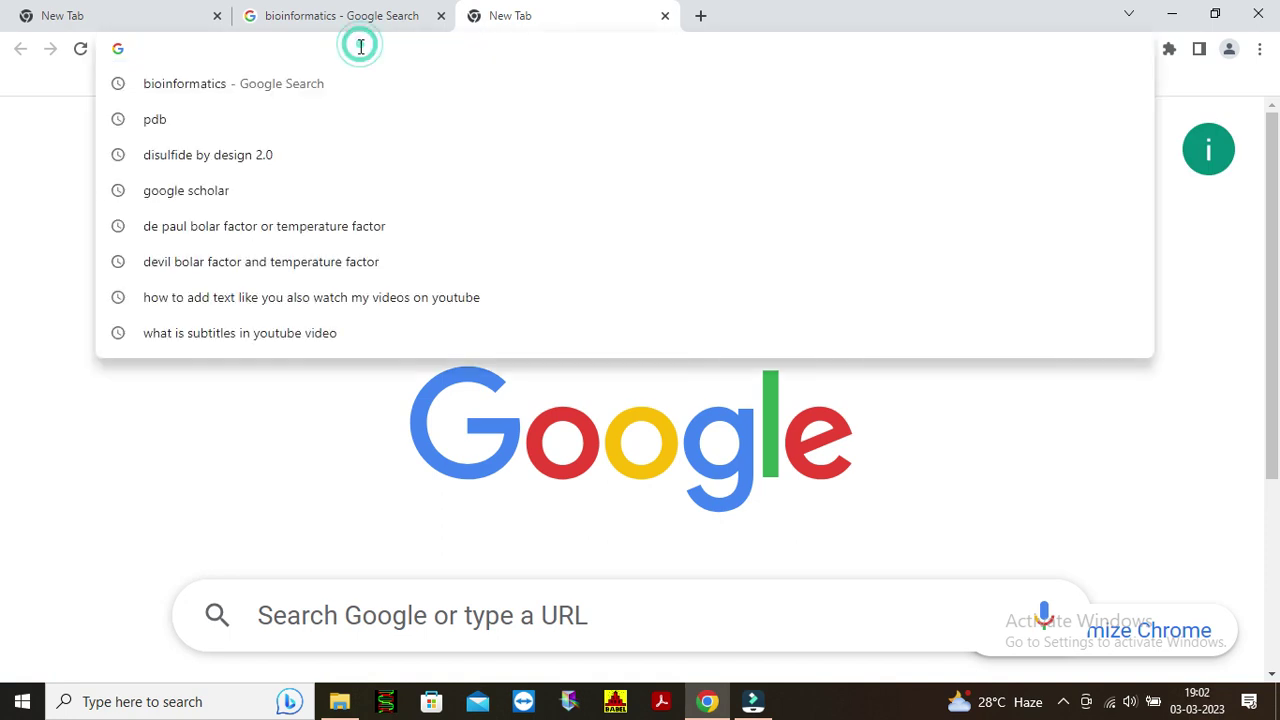
left_click(234, 156)
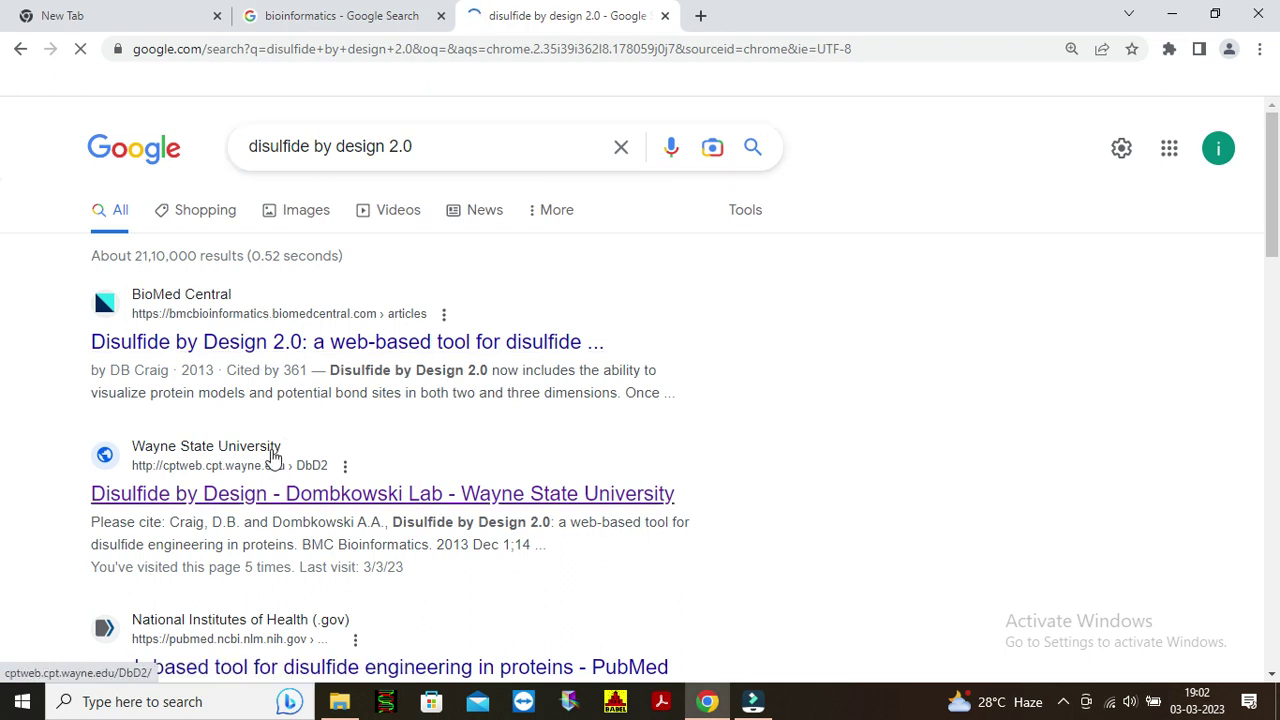
left_click(316, 500)
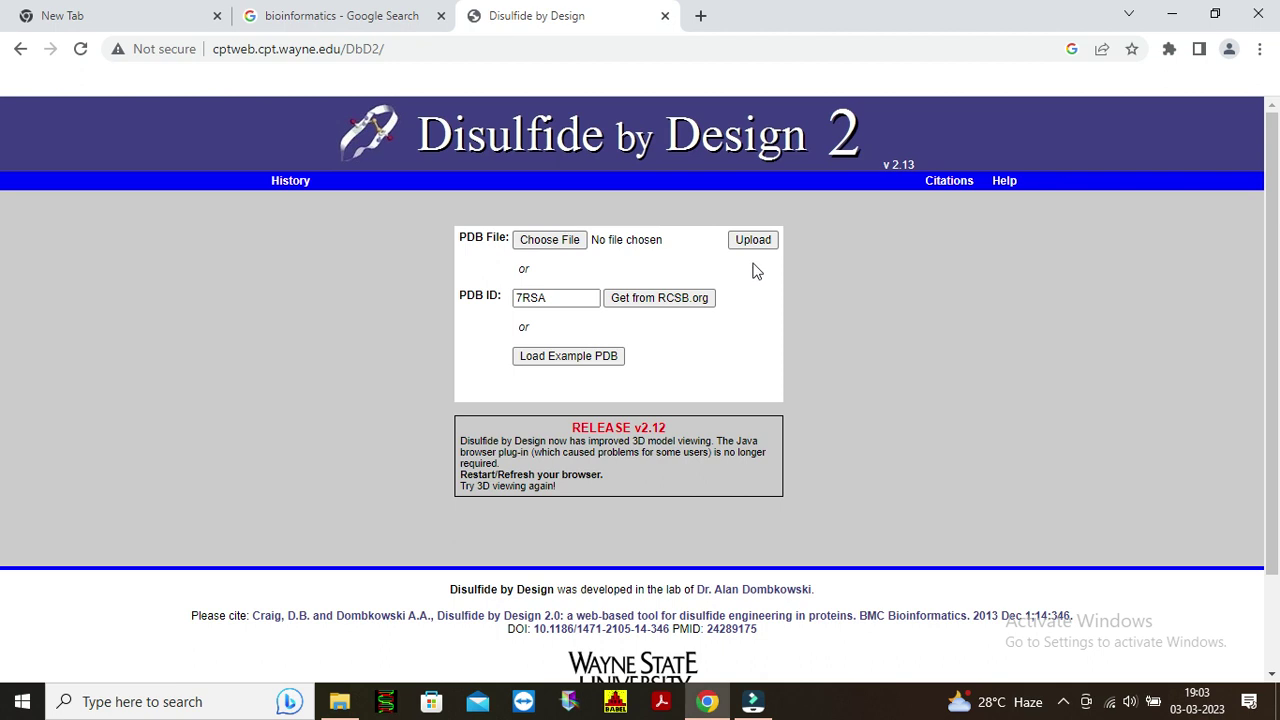
- Load the structure with PDB ID 7RSA from RCSB.org and run the disulfide bond analysis with the existing options
left_click(551, 299)
left_click(643, 300)
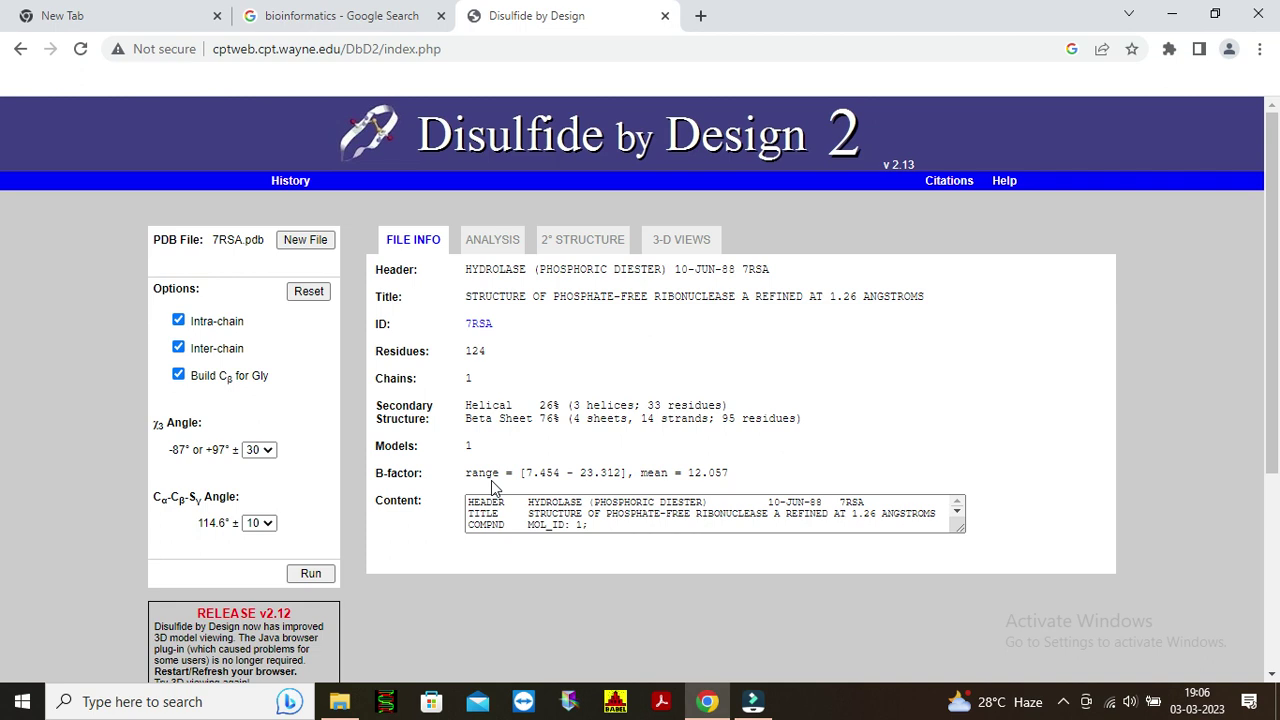
left_click(580, 500)
left_click(310, 574)
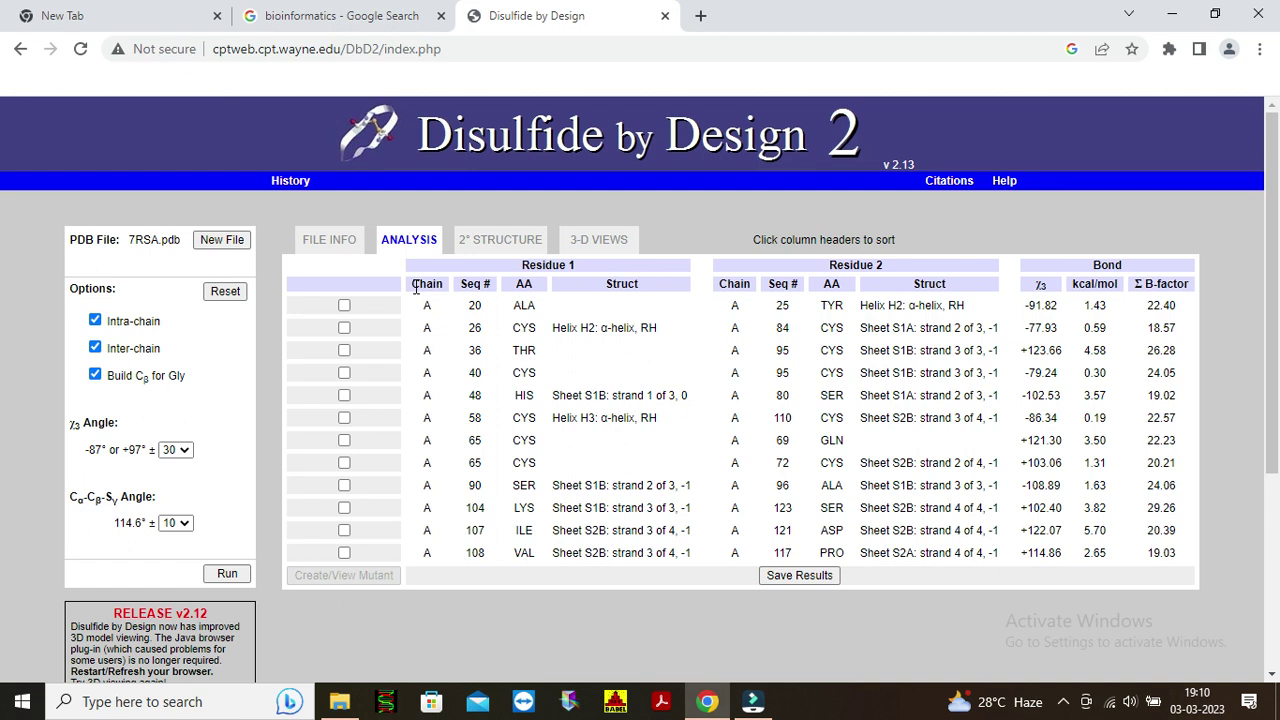
- Examine the secondary structure diagram of 7RSA and the original protein's cartoon model in 3-D from several angles
left_click(503, 243)
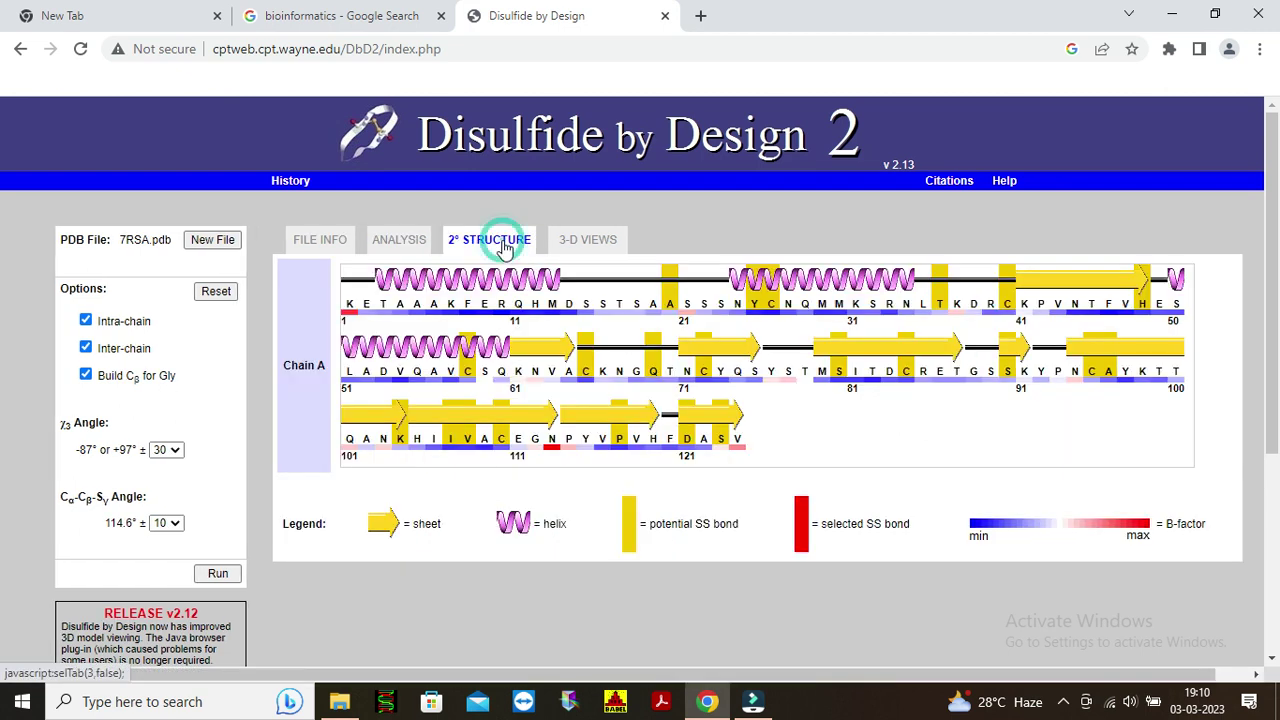
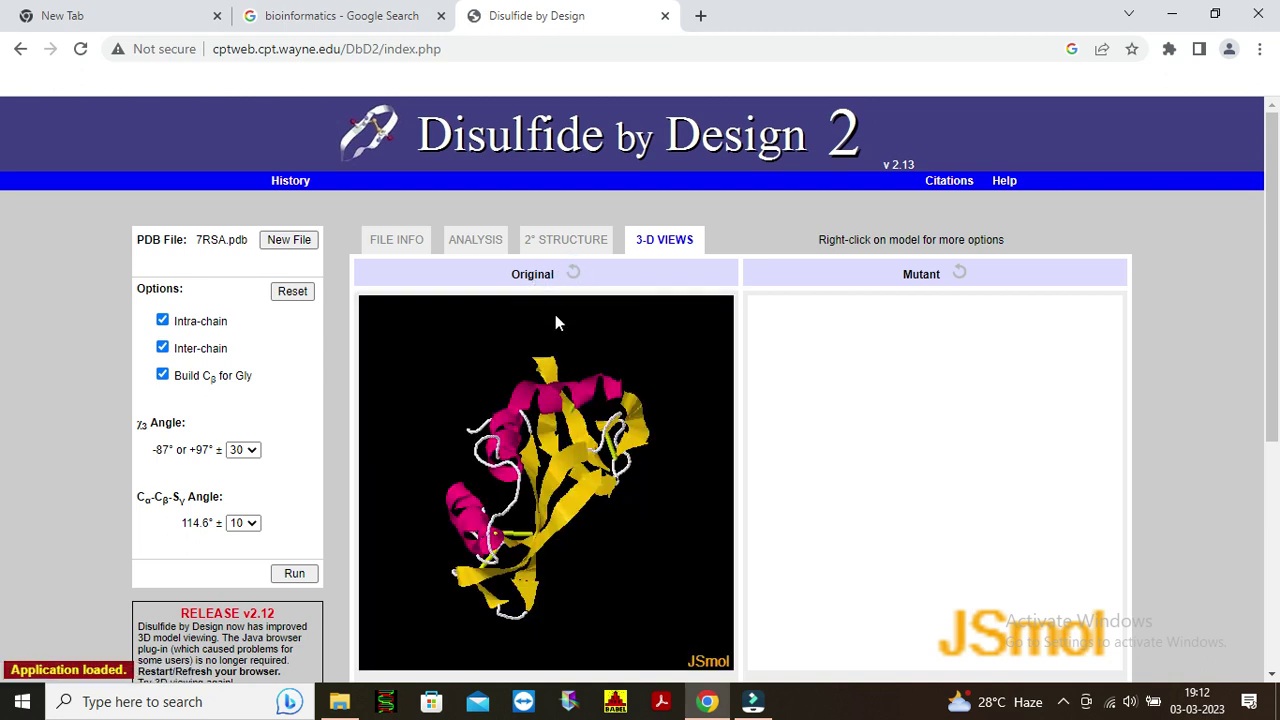
mouse_move(558, 445)
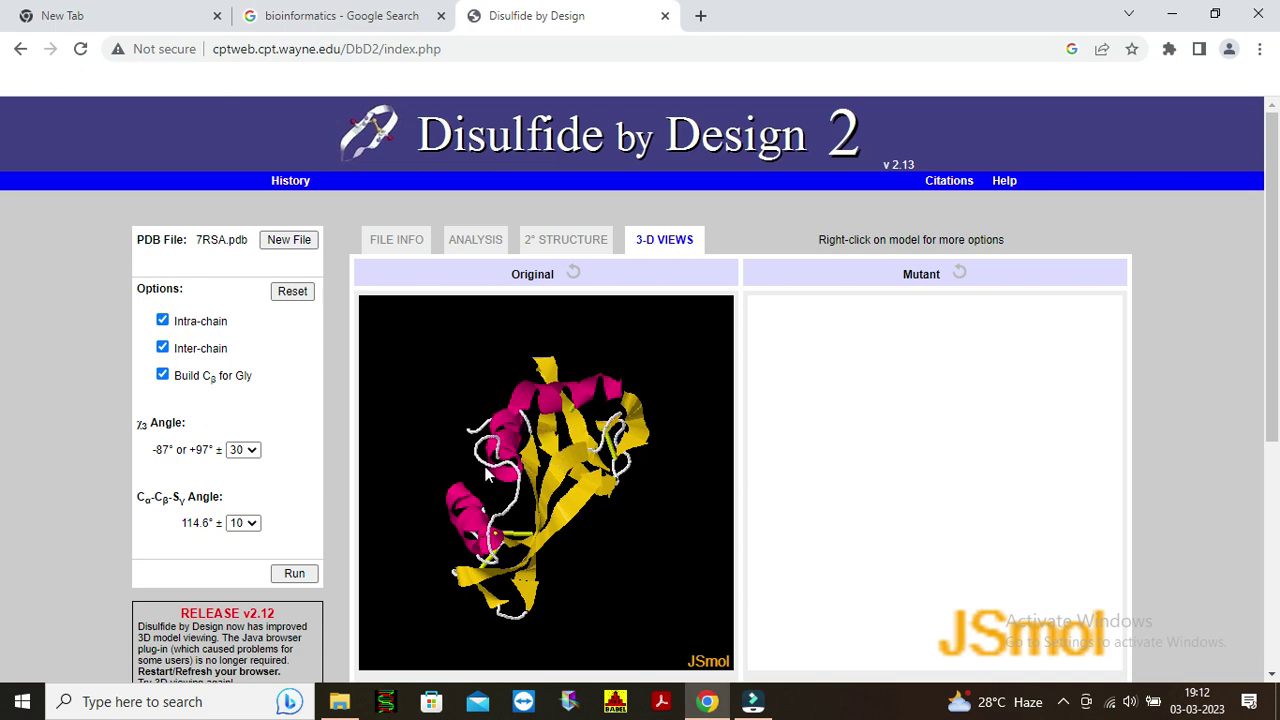
left_click(558, 444)
left_click_drag(558, 444, 566, 546)
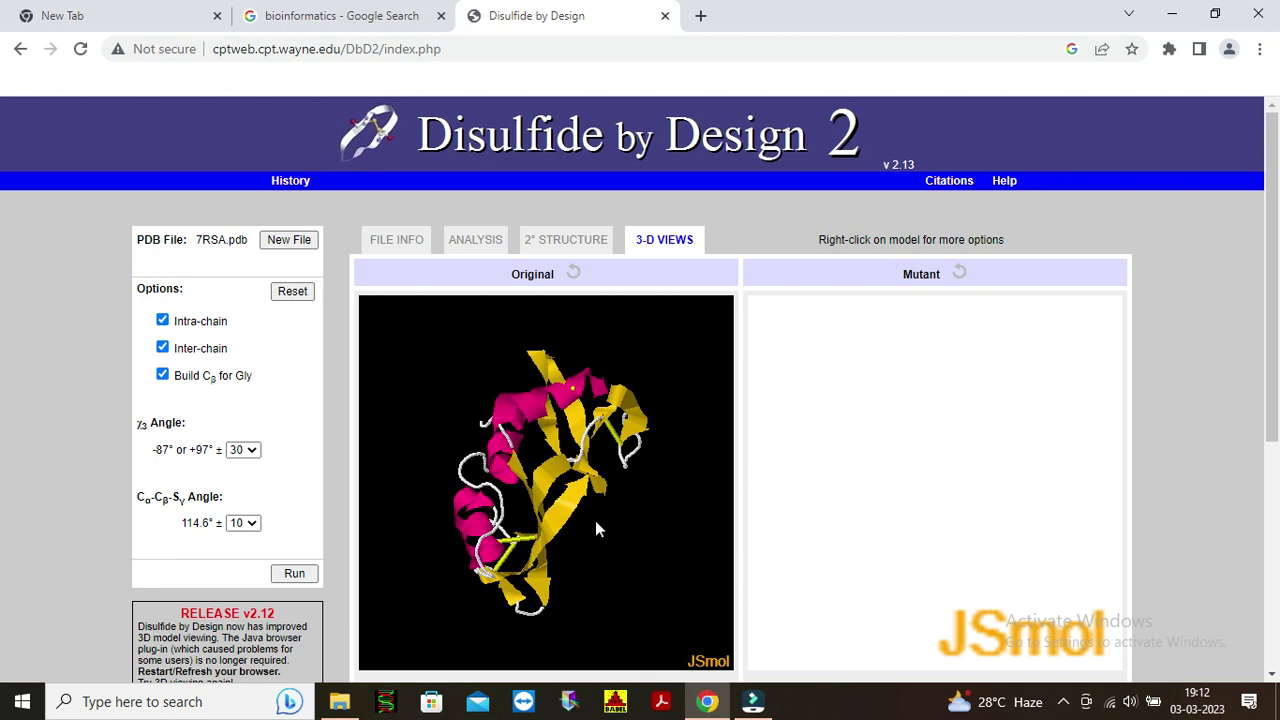
left_click_drag(540, 497, 590, 378)
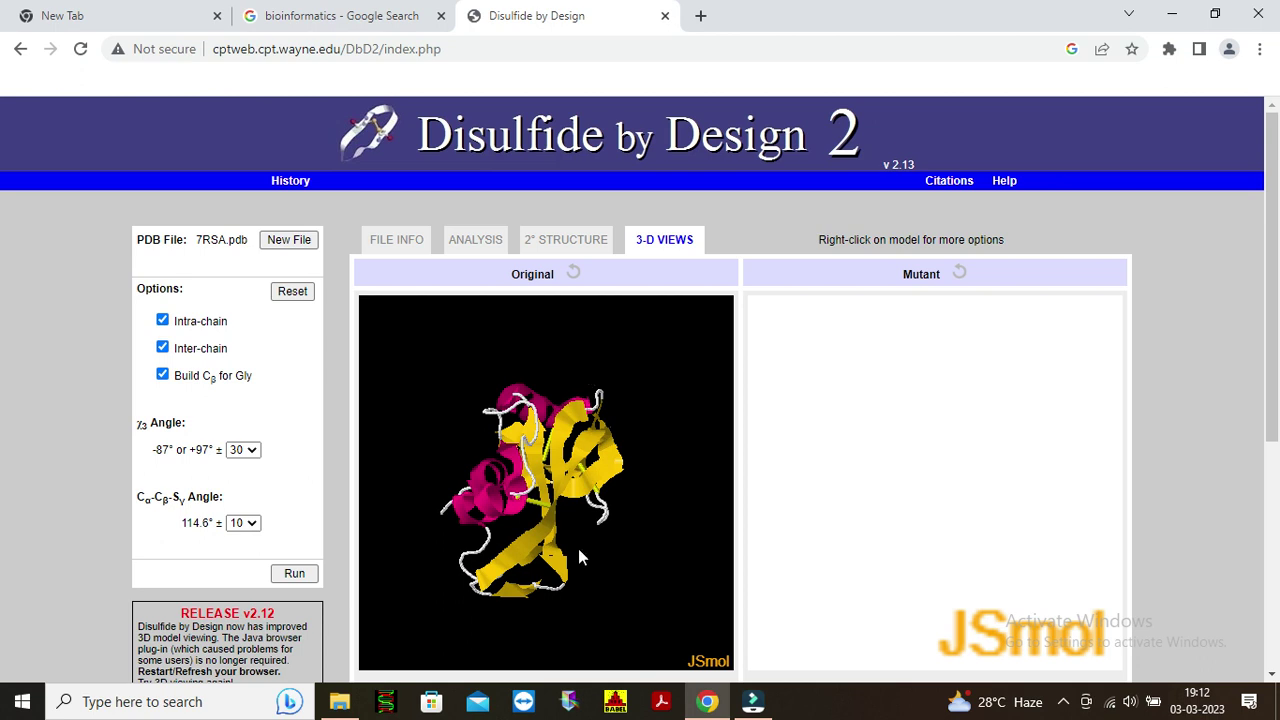
scroll(595, 569, "up", 3)
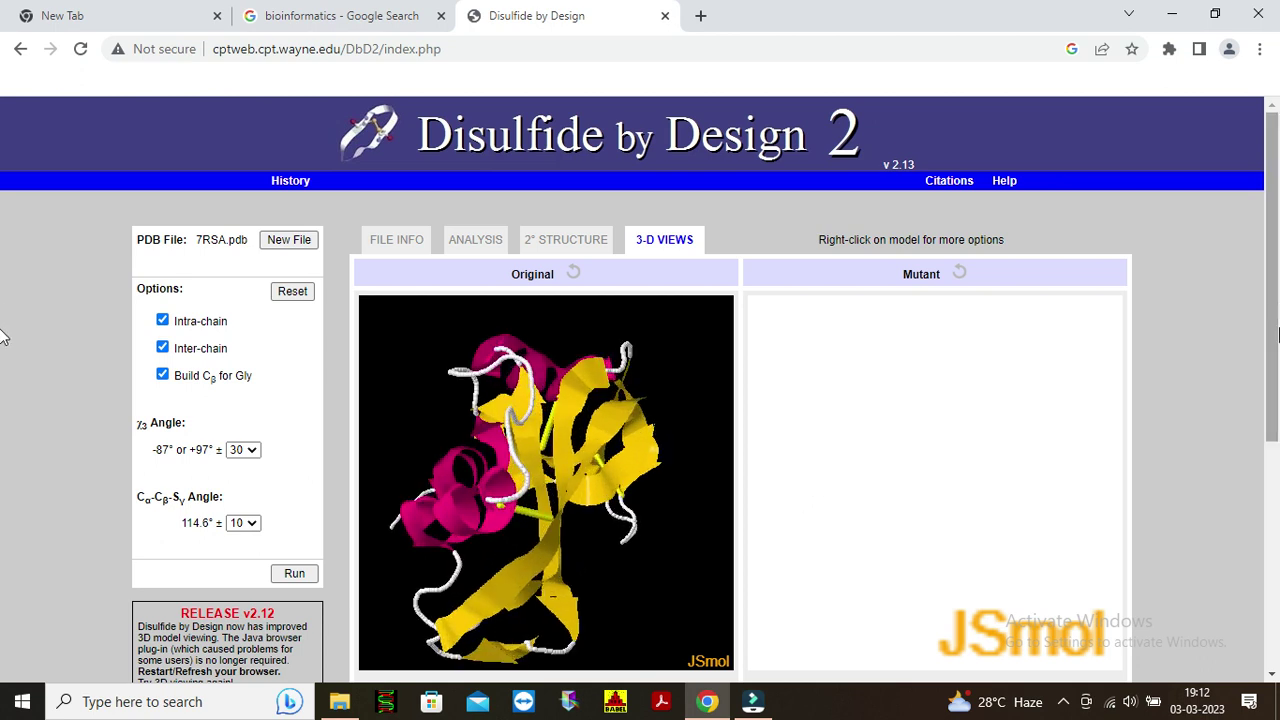
- Display the original 3-D model as a wireframe and examine its disulfide bonds from different angles and distances
left_click_drag(1270, 348, 1263, 443)
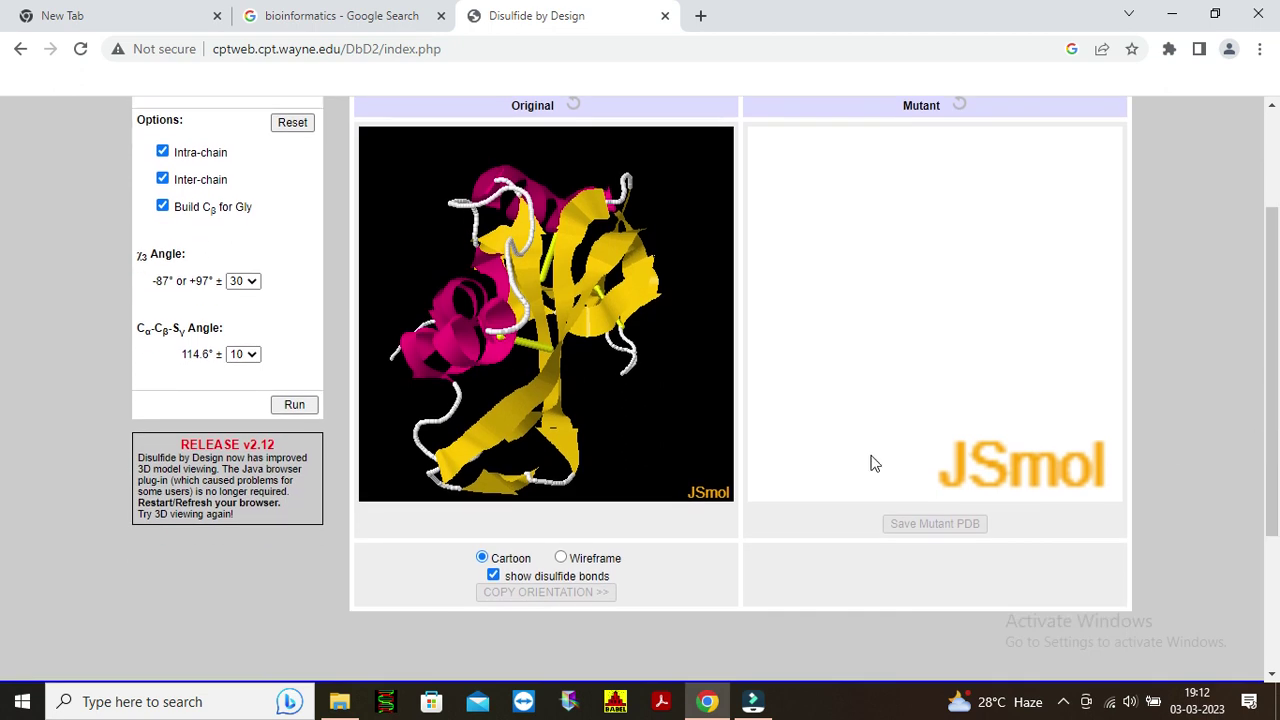
left_click(561, 558)
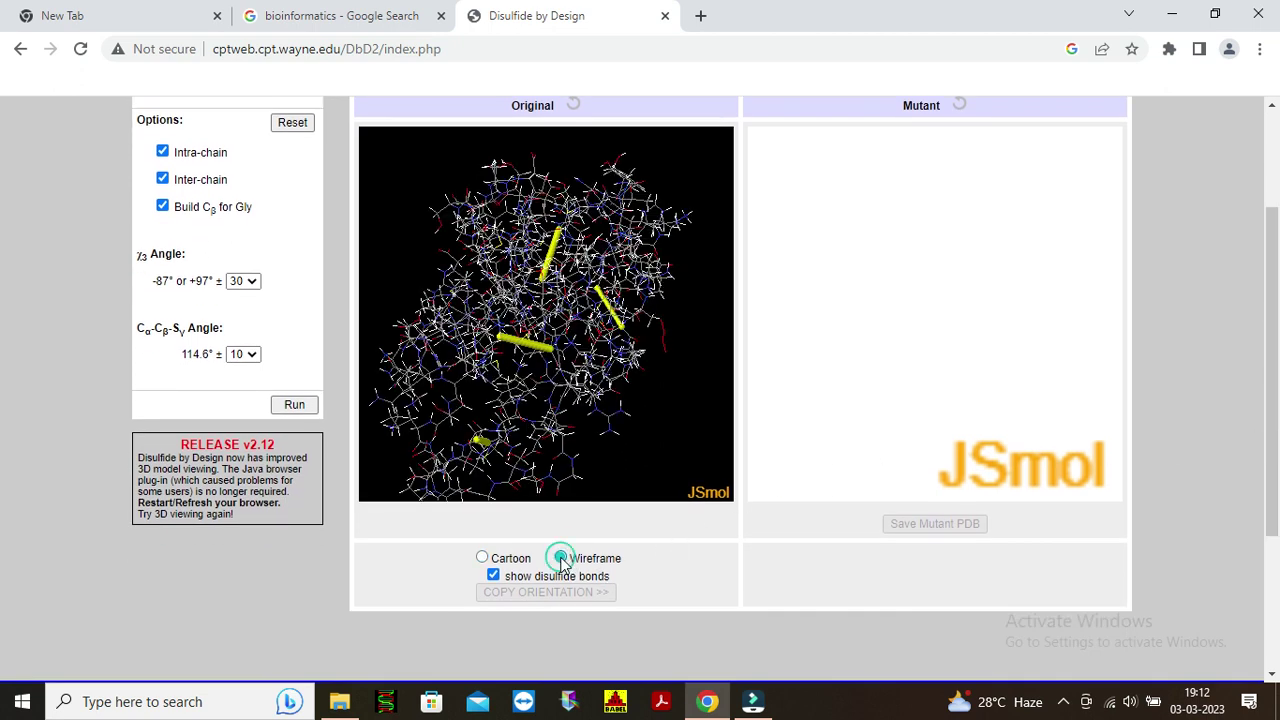
mouse_move(583, 361)
left_mouse_down()
mouse_move(562, 340)
mouse_move(550, 362)
mouse_move(572, 375)
mouse_move(560, 366)
left_mouse_up()
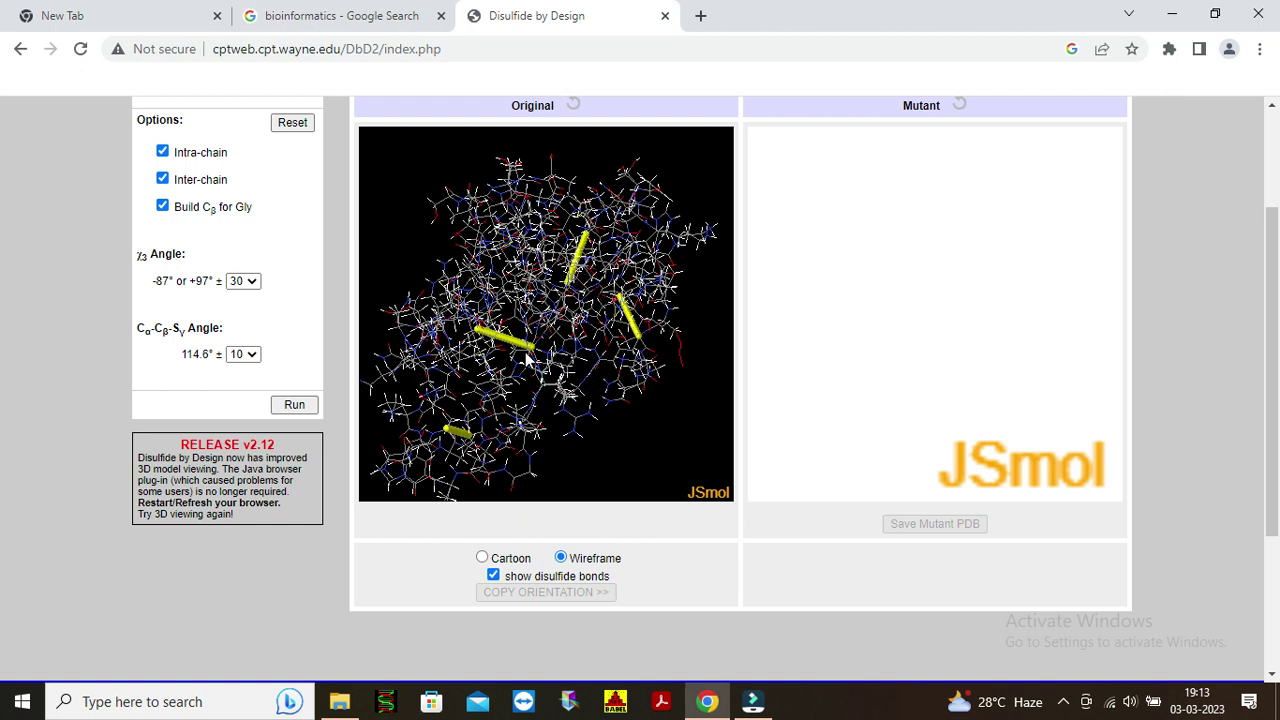
left_click_drag(509, 304, 581, 368)
mouse_move(581, 368)
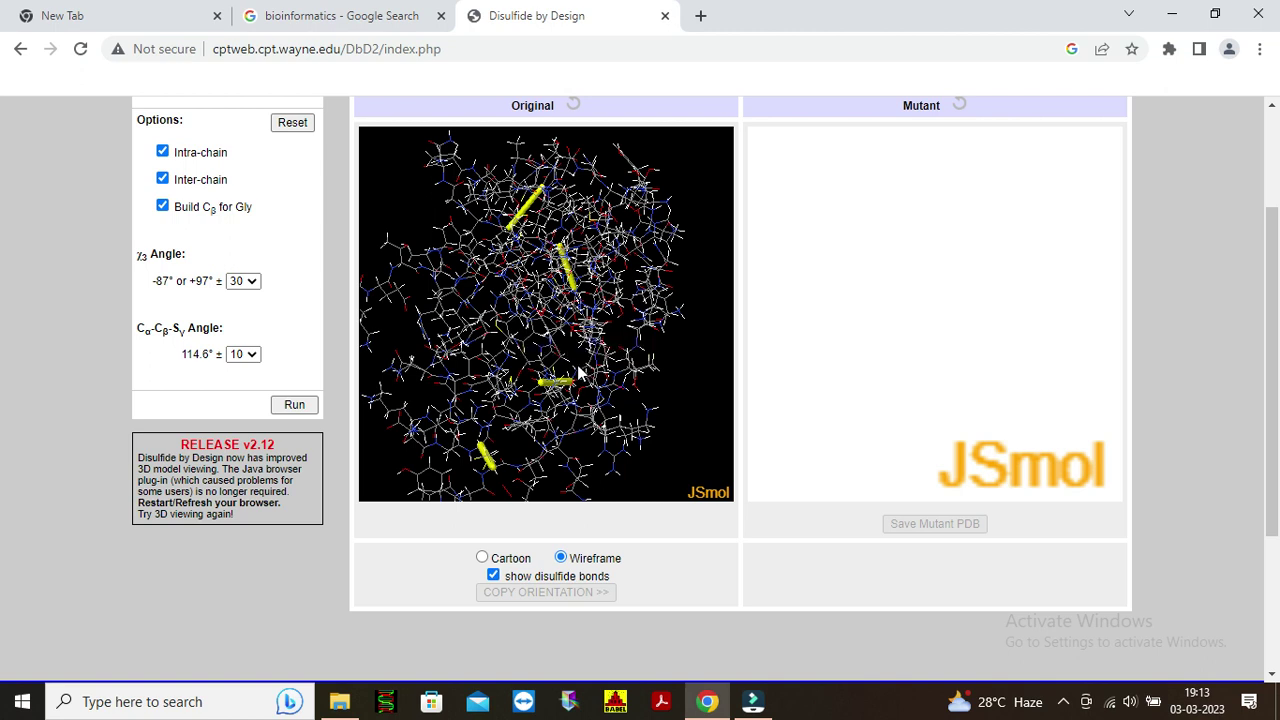
left_click_drag(560, 318, 543, 352)
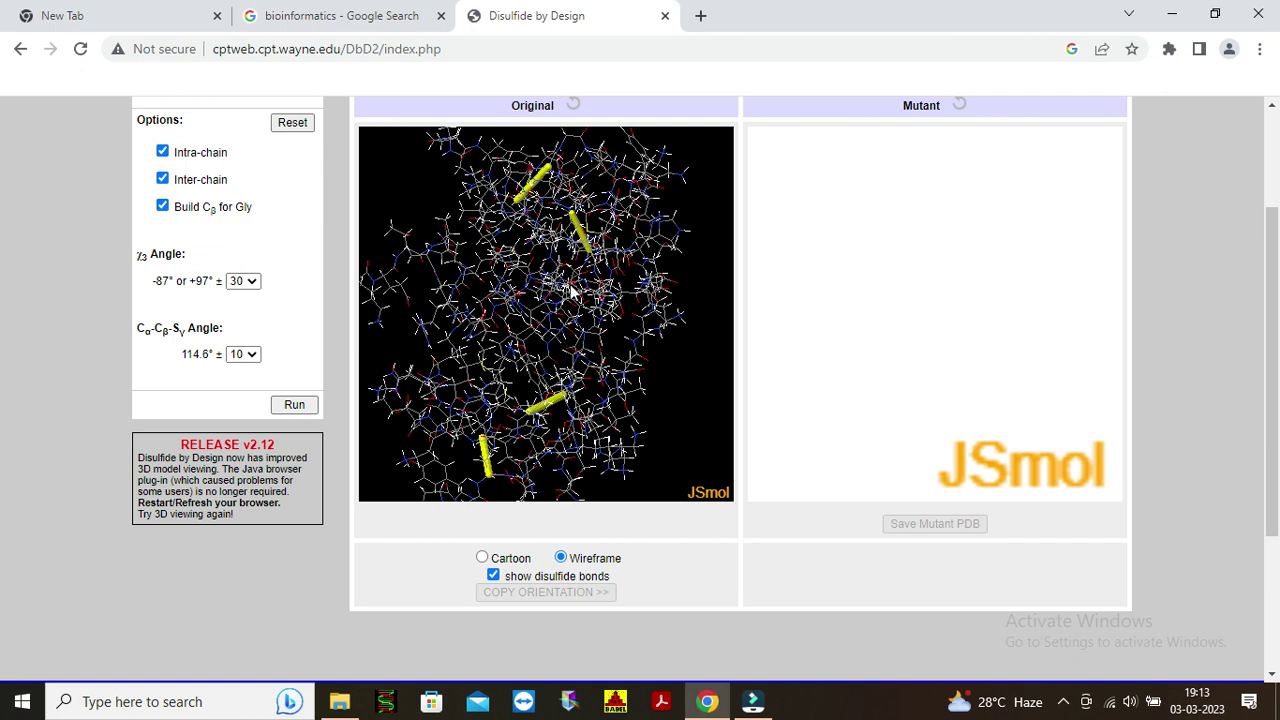
scroll(566, 305, "up", 5)
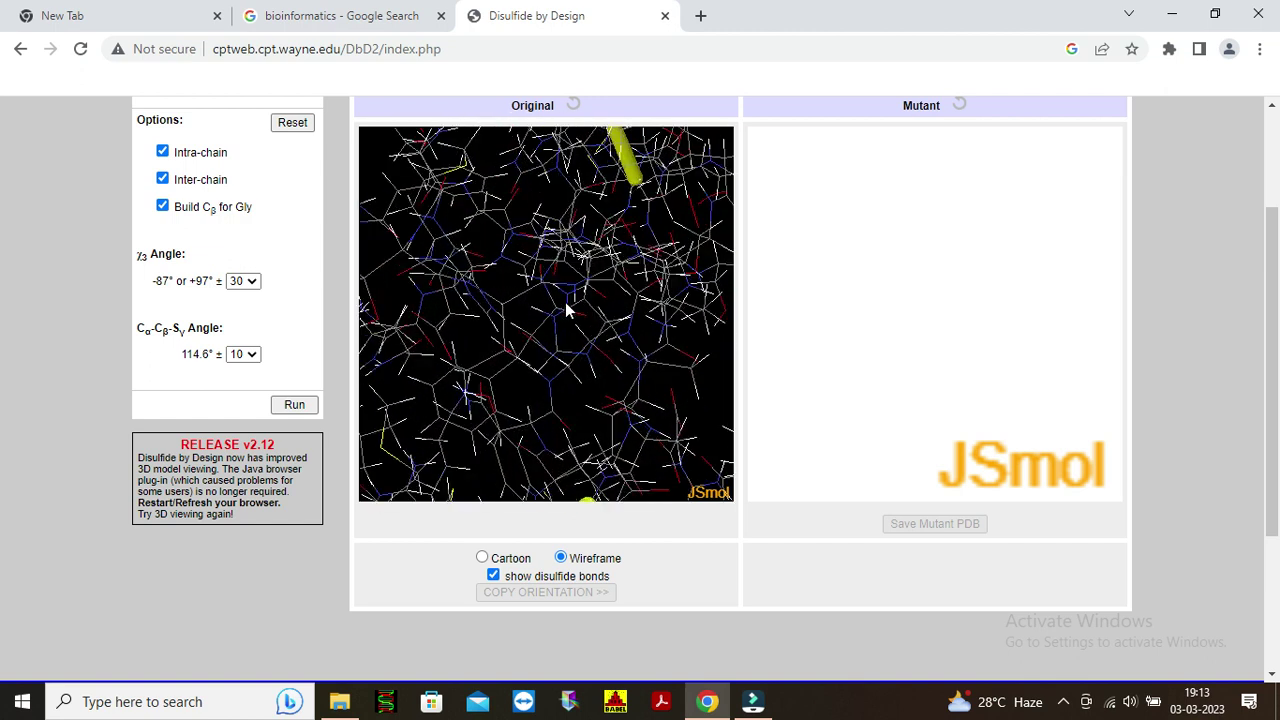
scroll(566, 306, "up", 2)
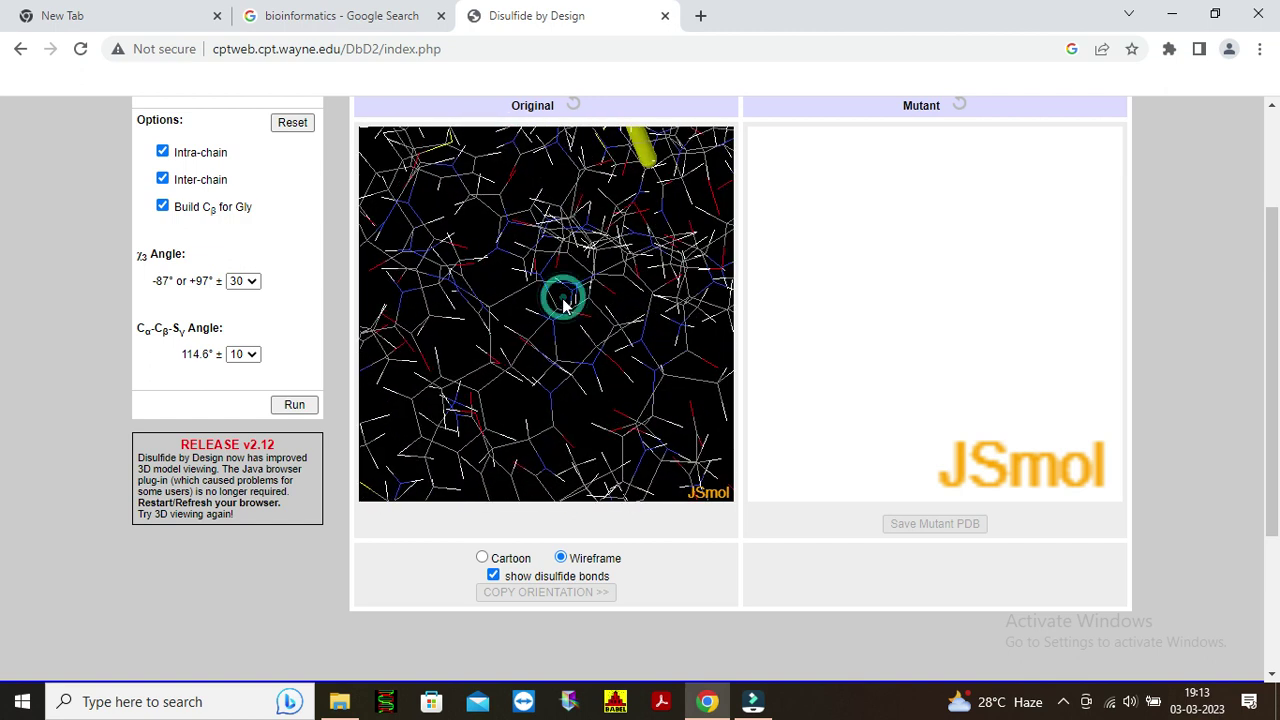
scroll(563, 302, "down", 3)
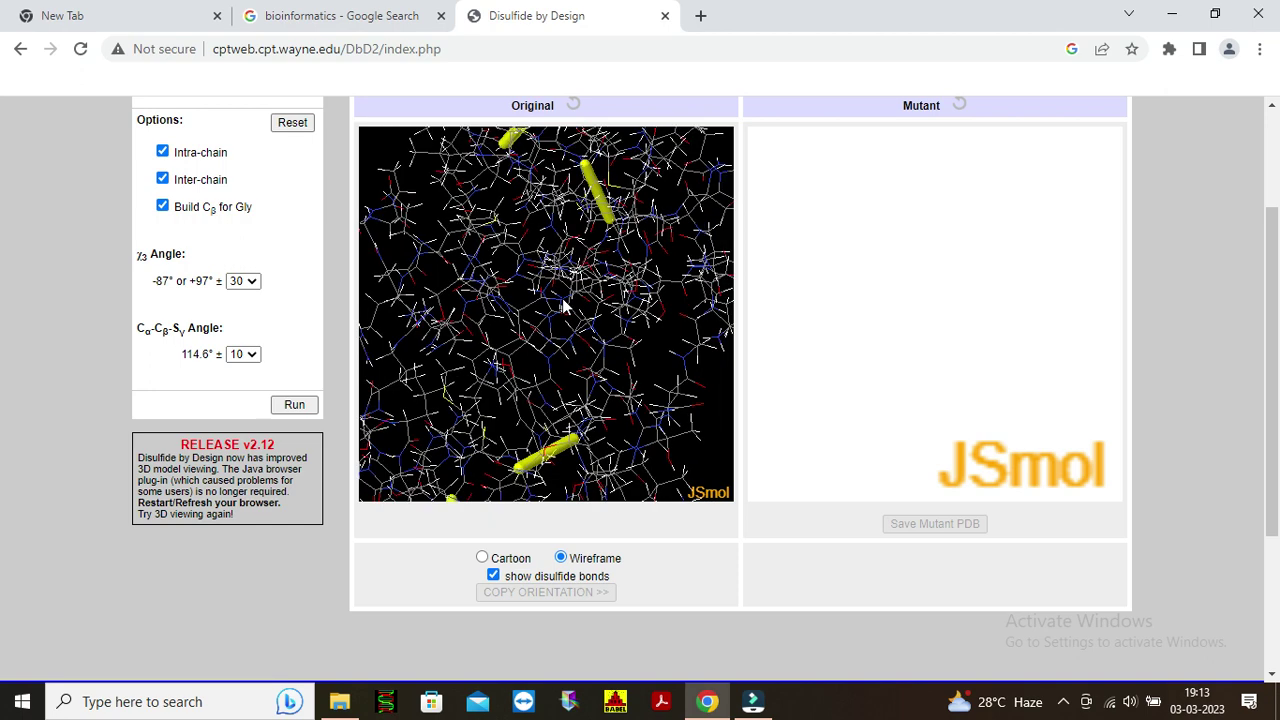
scroll(562, 298, "down", 2)
left_click_drag(546, 270, 452, 266)
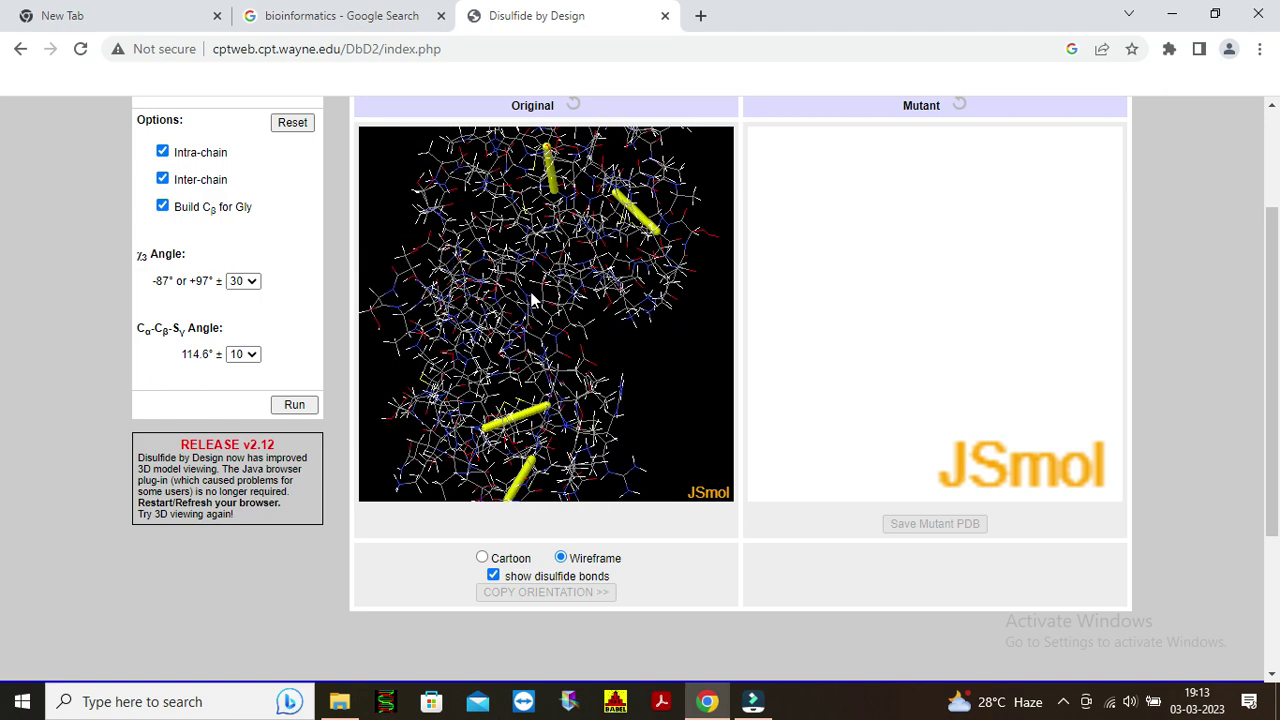
scroll(548, 303, "down", 5)
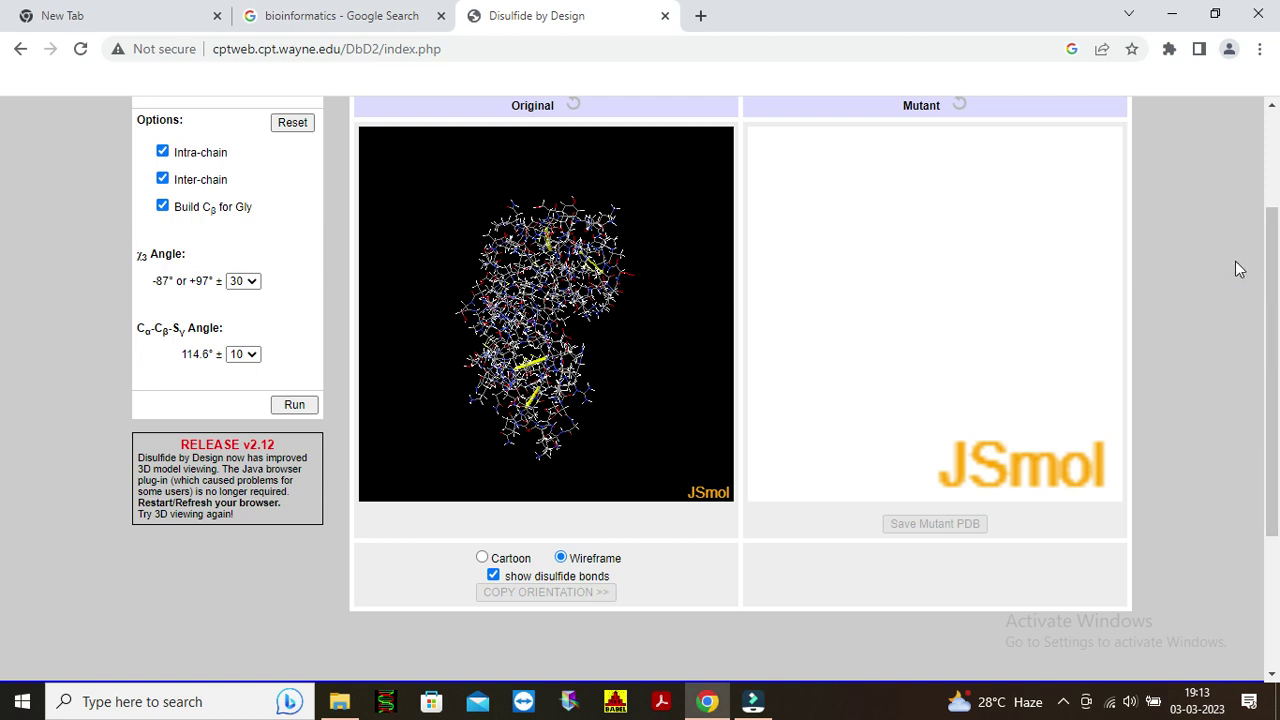
- Select the residue pairs 104 LYS–123 SER and 107 ILE–121 ASP in the analysis results and create the mutant
left_click_drag(1271, 254, 1265, 137)
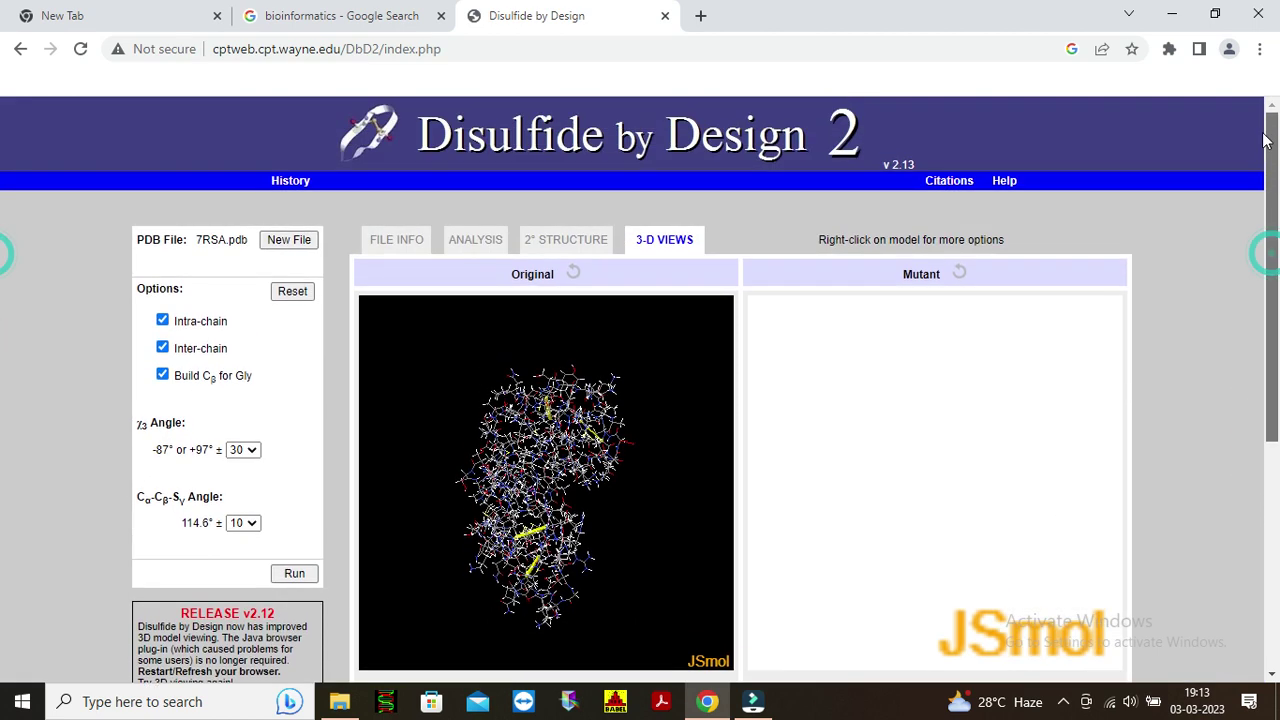
left_click(477, 240)
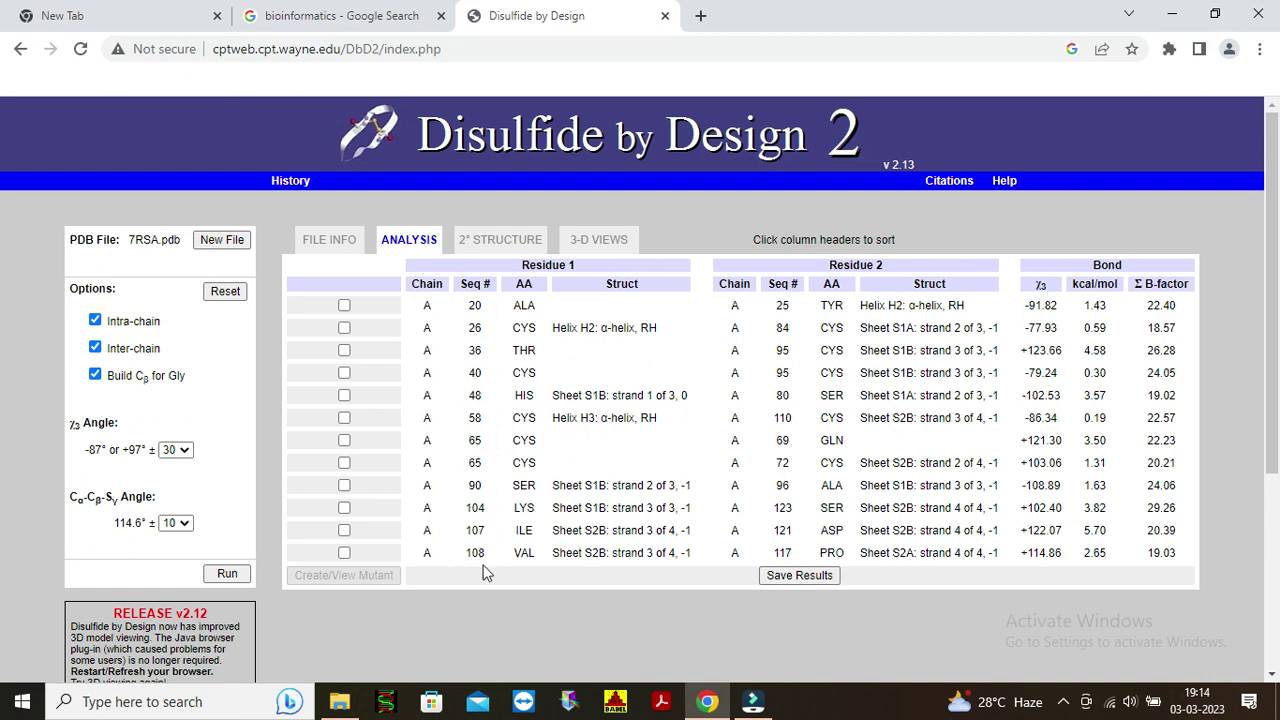
left_click(344, 532)
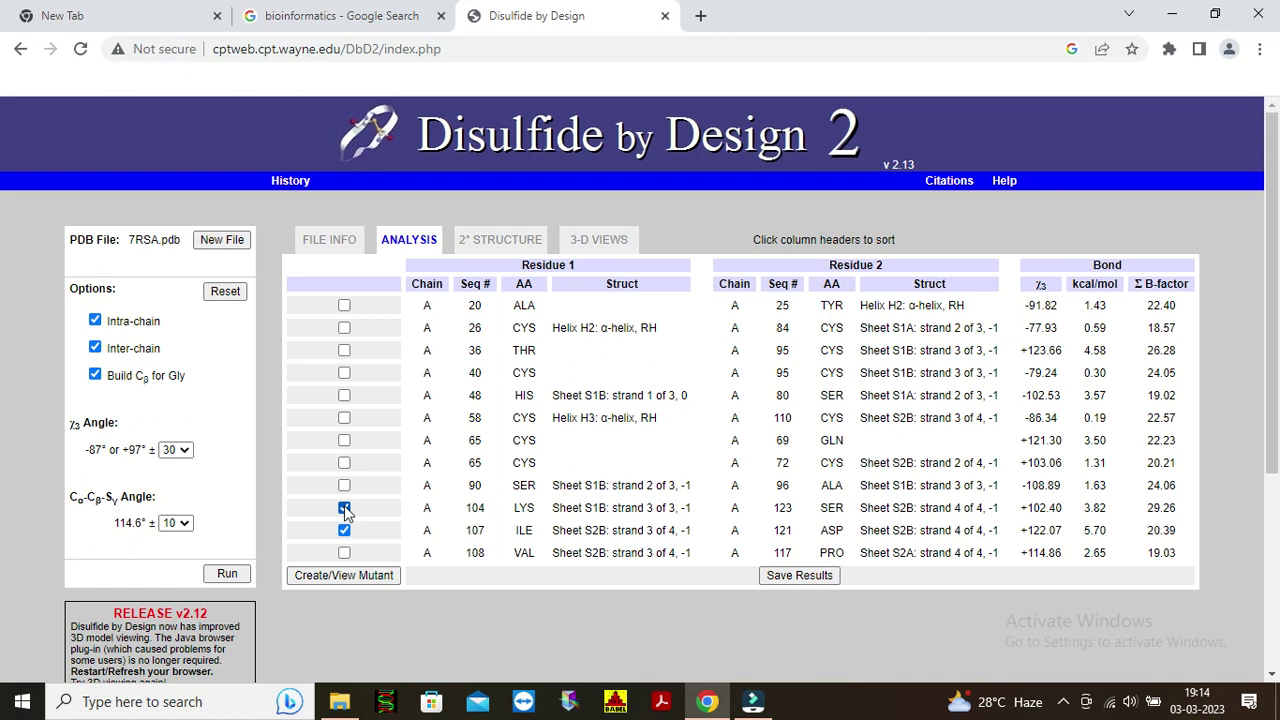
left_click(323, 578)
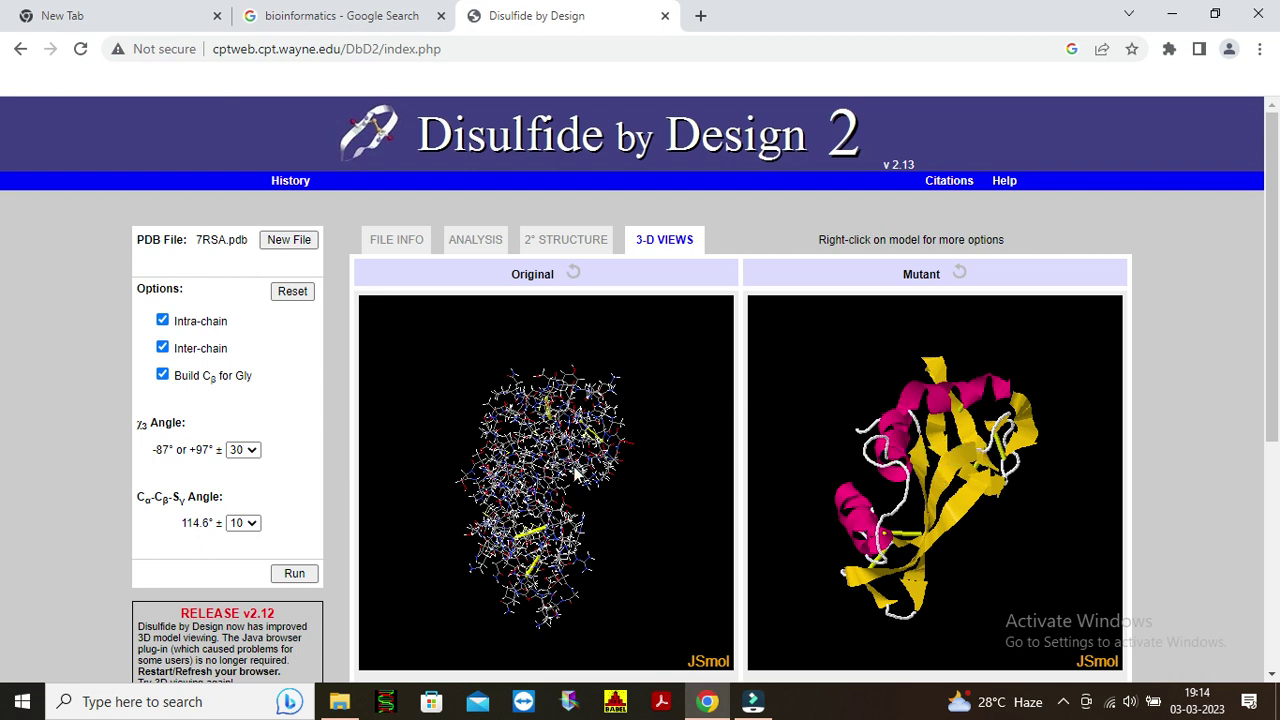
- Display the mutant 3-D model as a wireframe and rotate it to show its disulfide bonds
mouse_move(561, 478)
left_click_drag(1262, 372, 1266, 462)
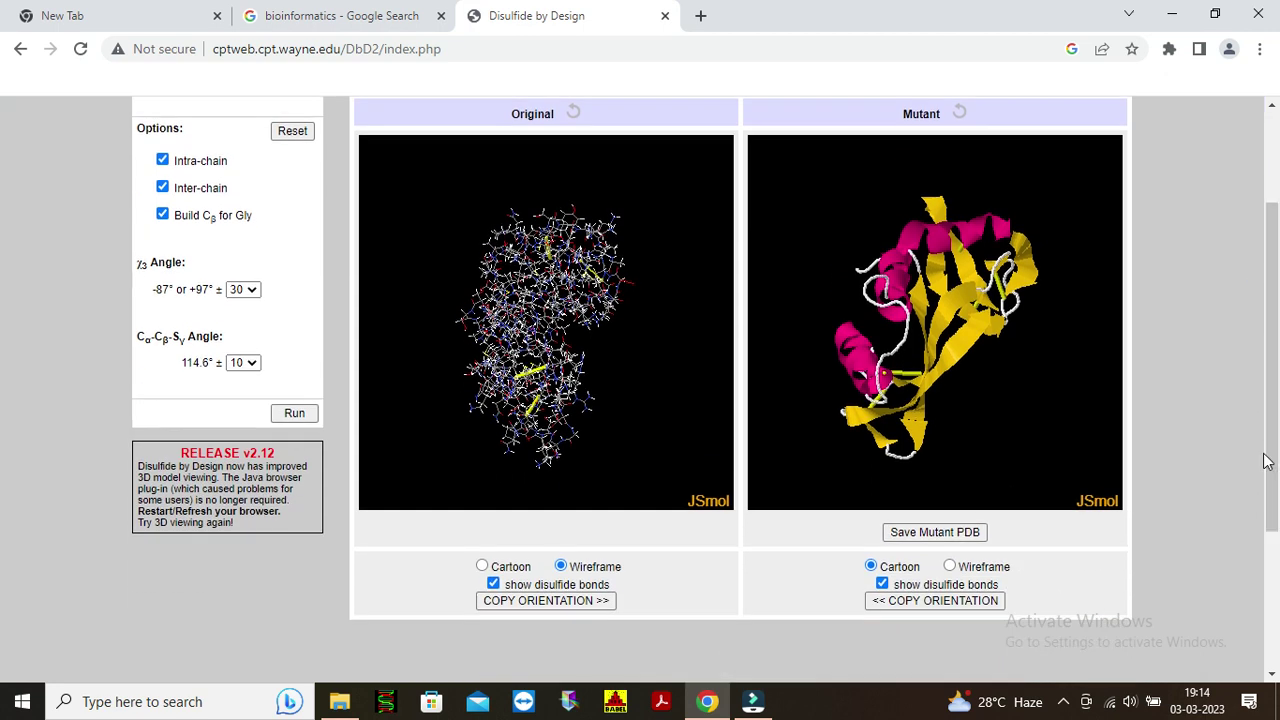
left_click(949, 566)
left_click_drag(934, 424, 904, 390)
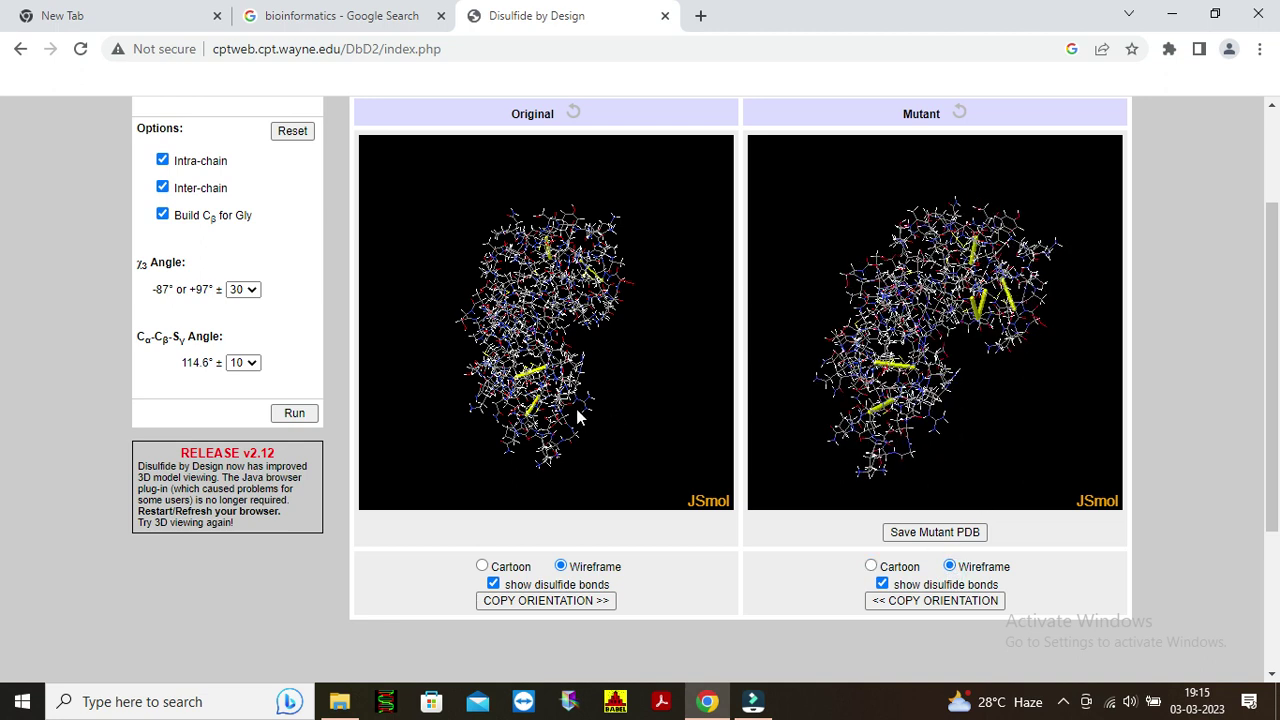
- Compare the disulfide bonds in the original and mutant wireframe models from several angles
left_click_drag(563, 400, 457, 414)
left_click_drag(572, 390, 607, 358)
mouse_move(586, 364)
left_mouse_down()
mouse_move(508, 349)
mouse_move(453, 287)
mouse_move(507, 385)
mouse_move(624, 415)
mouse_move(601, 376)
left_mouse_up()
left_click_drag(926, 419, 820, 346)
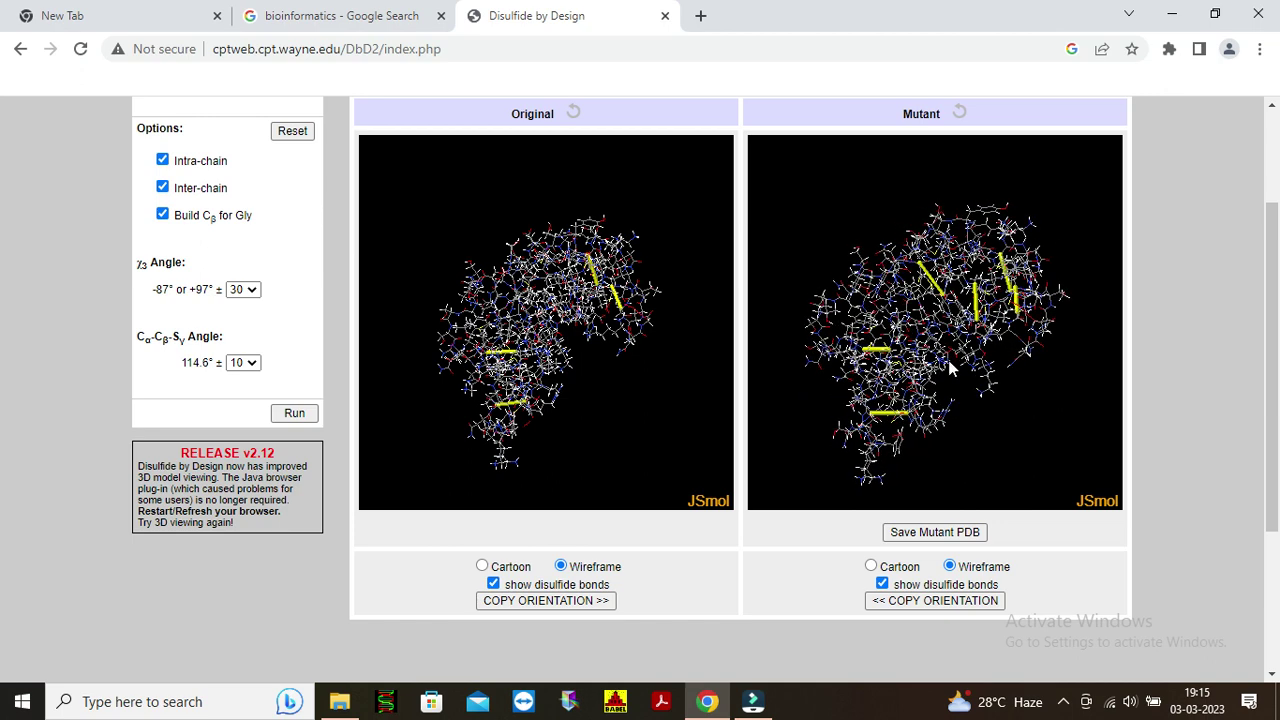
left_click_drag(948, 360, 900, 390)
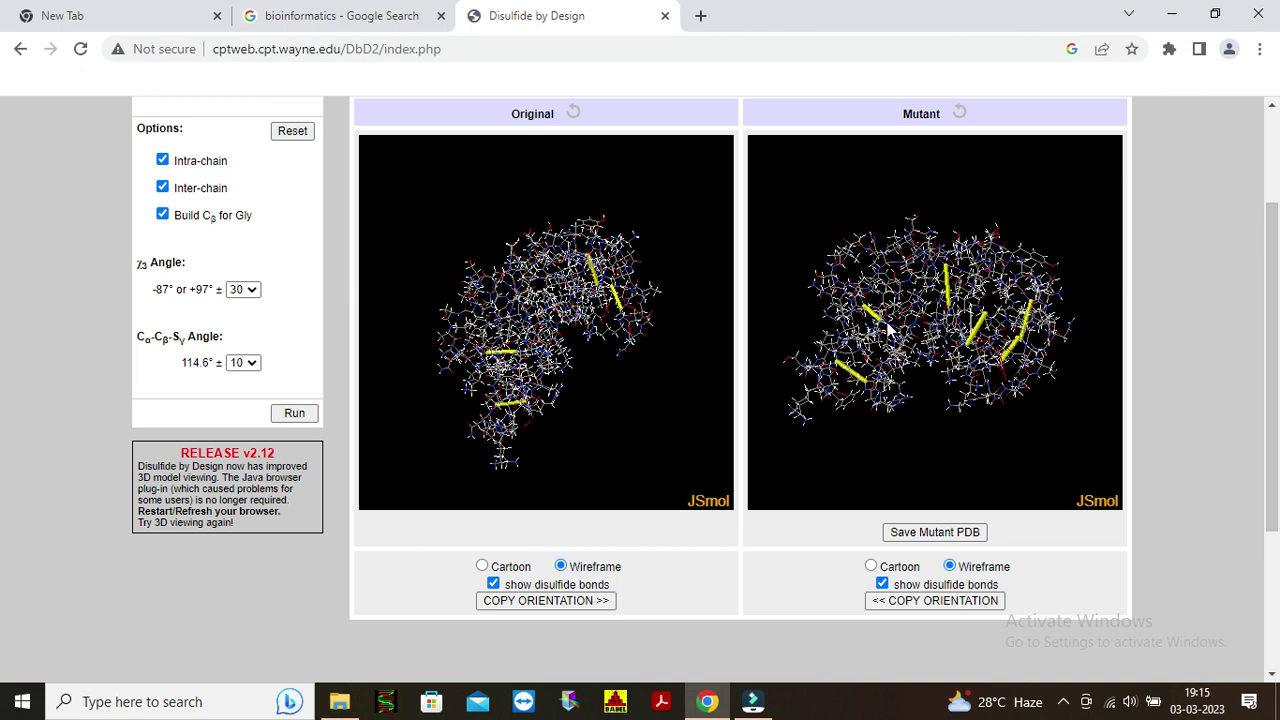
left_click_drag(926, 352, 866, 235)
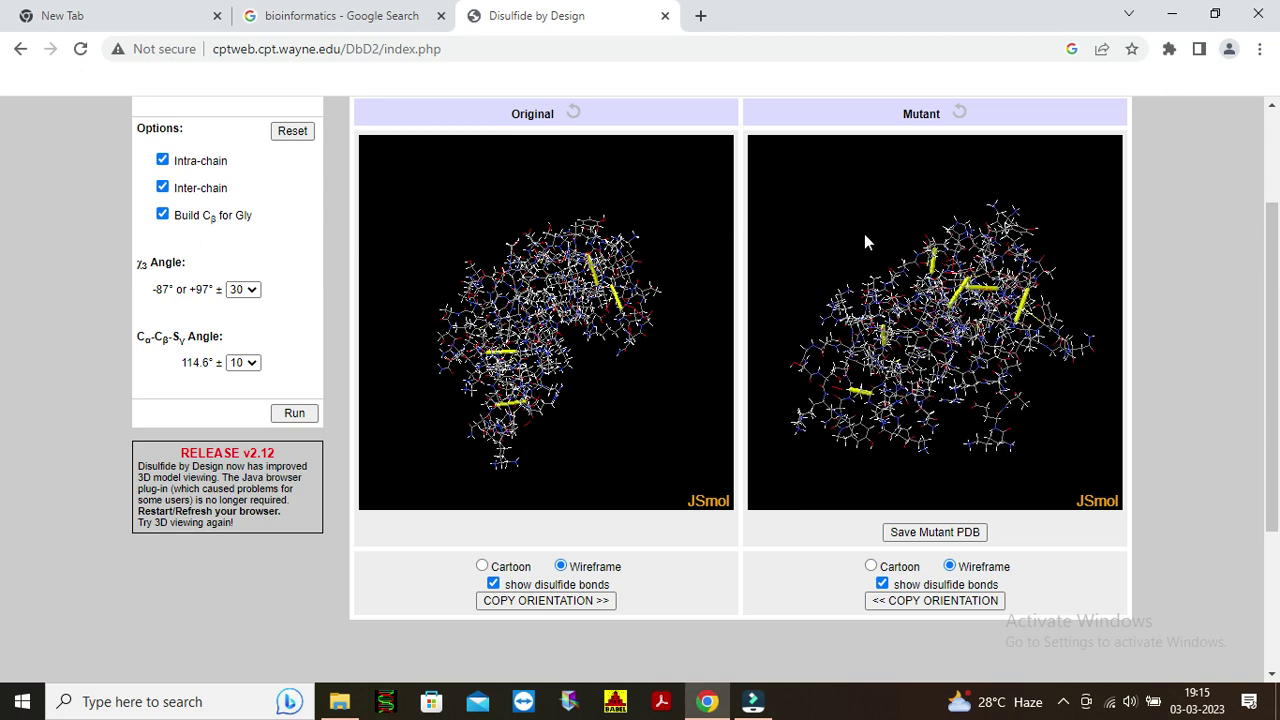
left_click_drag(953, 364, 992, 400)
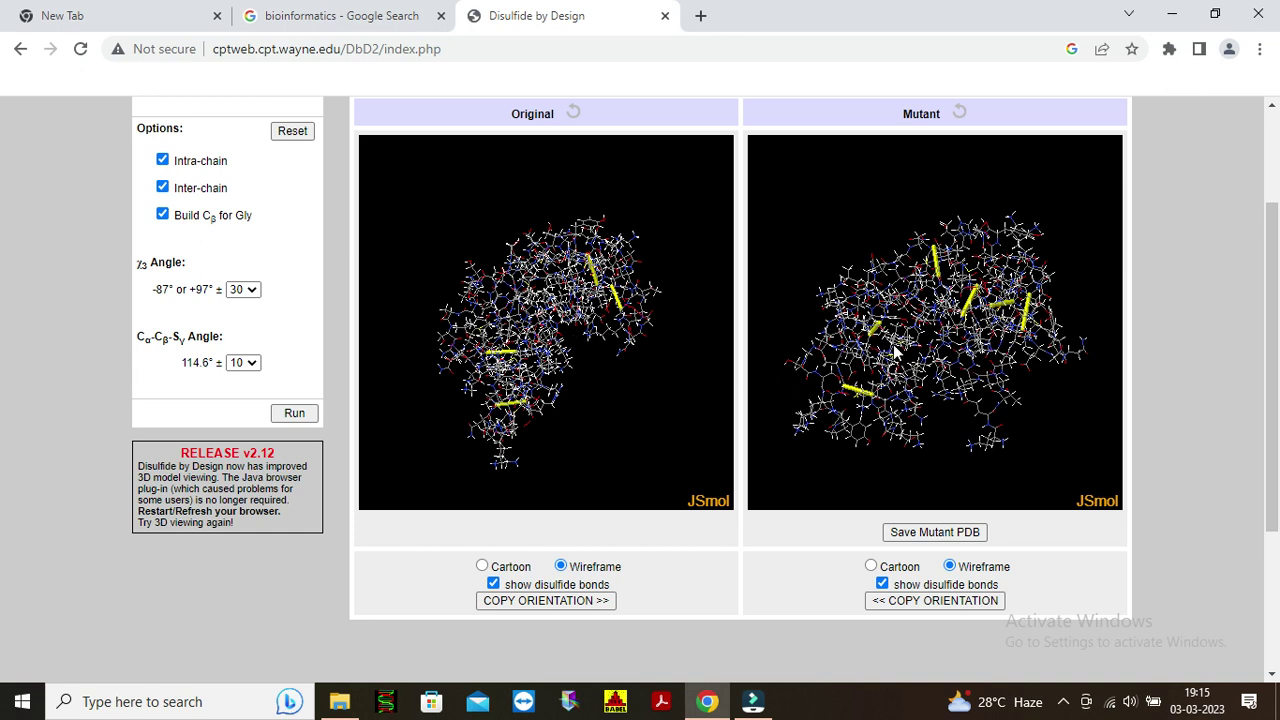
mouse_move(858, 393)
scroll(702, 400, "up", 2)
scroll(702, 400, "down", 2)
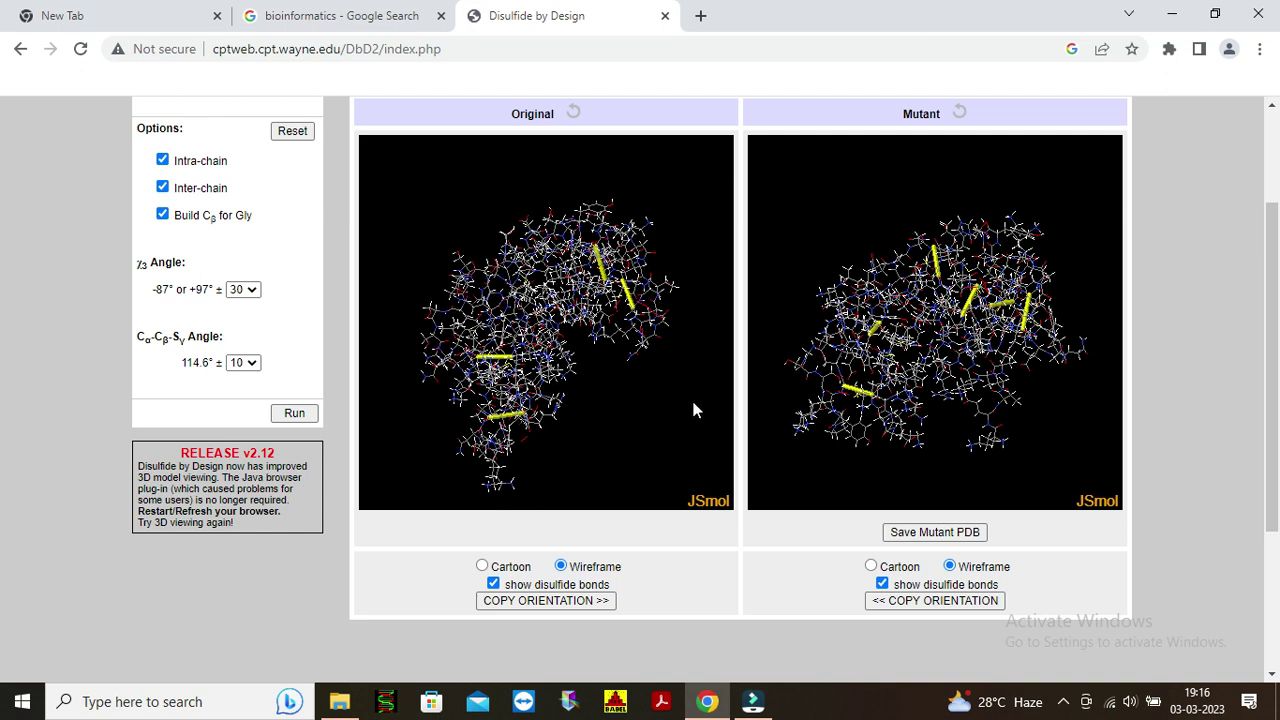
mouse_move(865, 436)
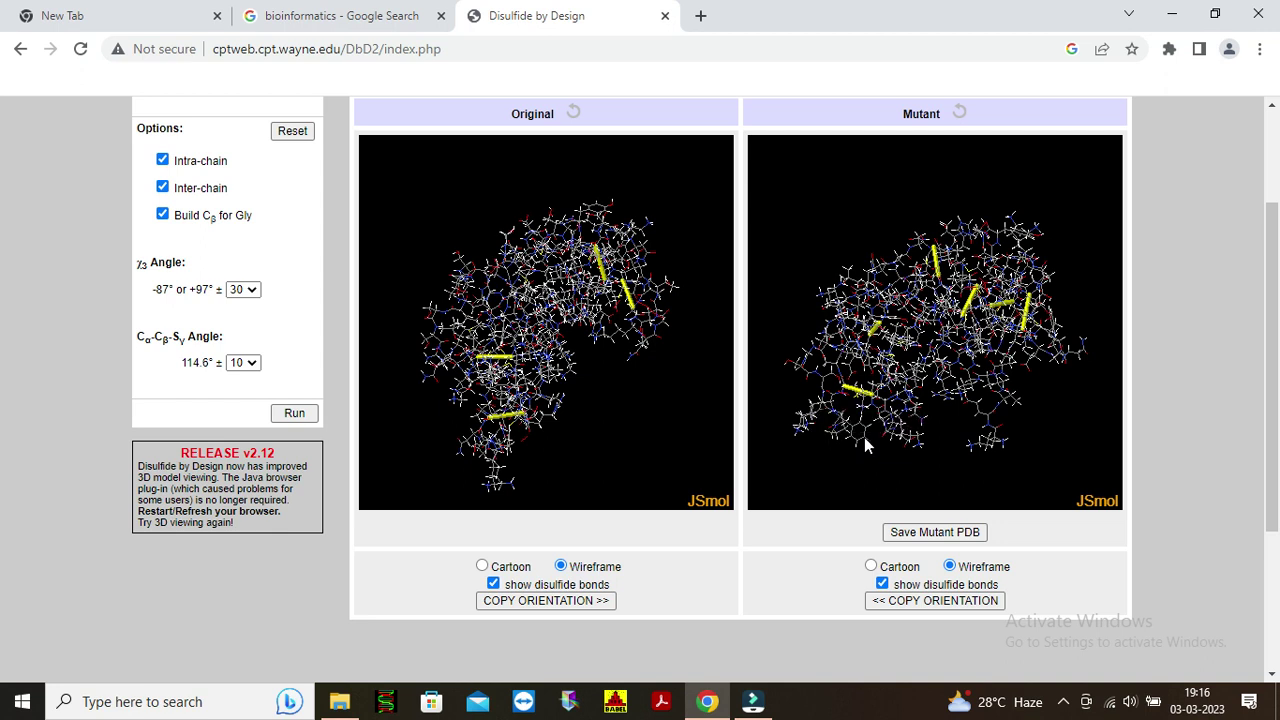